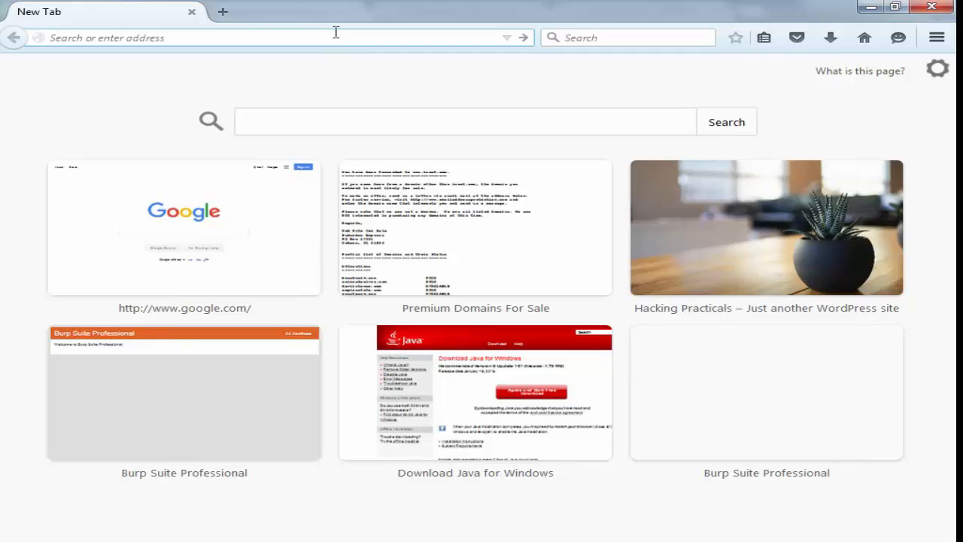
Step: Load the site fileurgent.com in the browser
type("fileurgent")
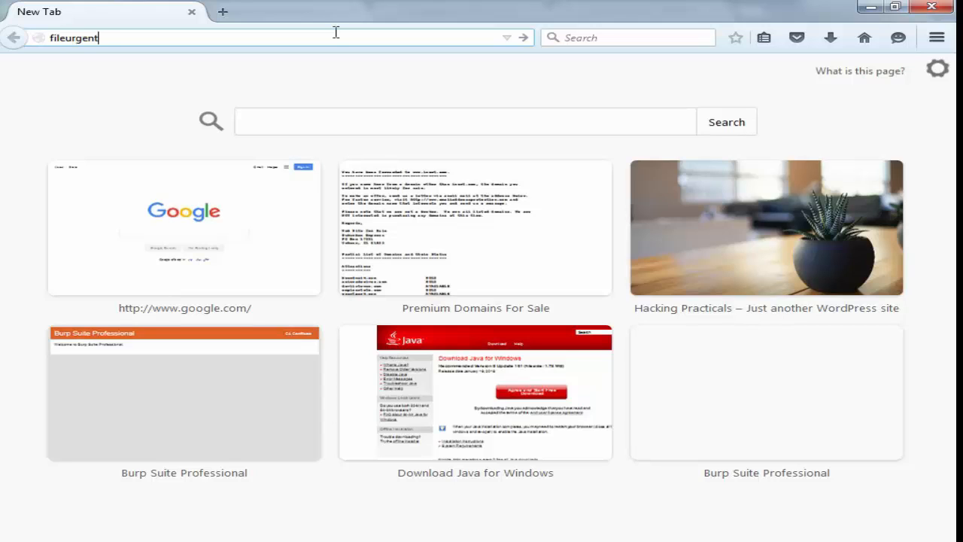
type(".com")
key("Return")
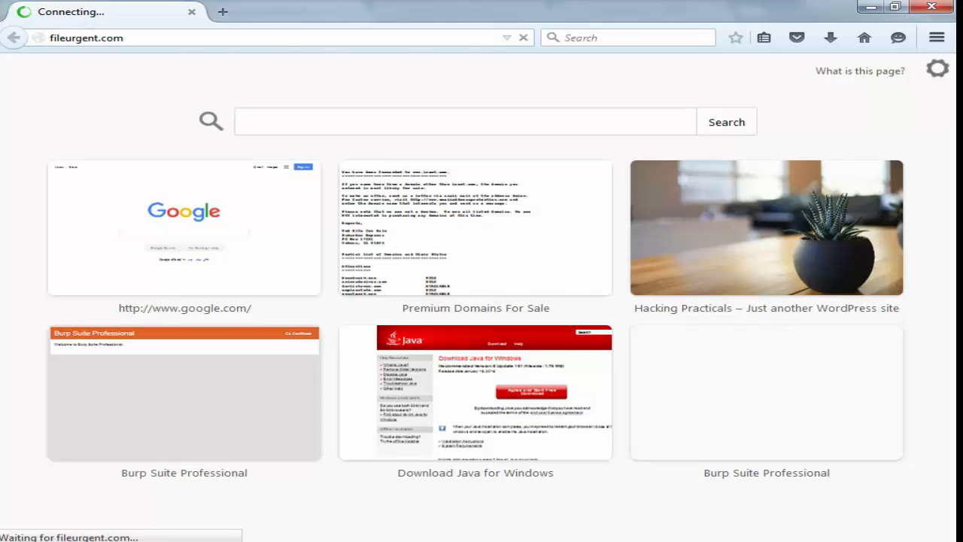
Step: Switch to Burp Suite and turn off proxy interception so the fileurgent.com request passes through
left_click(361, 540)
left_click(79, 68)
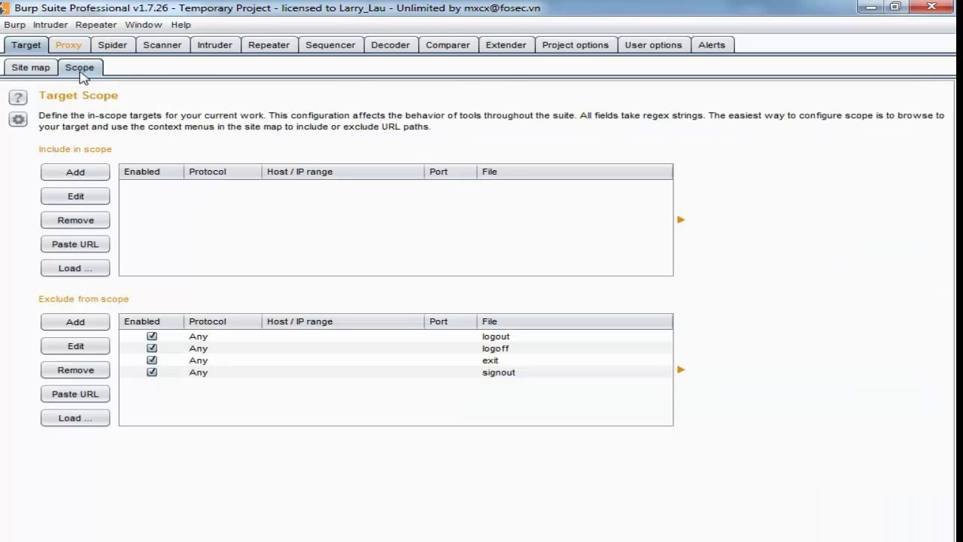
left_click(68, 45)
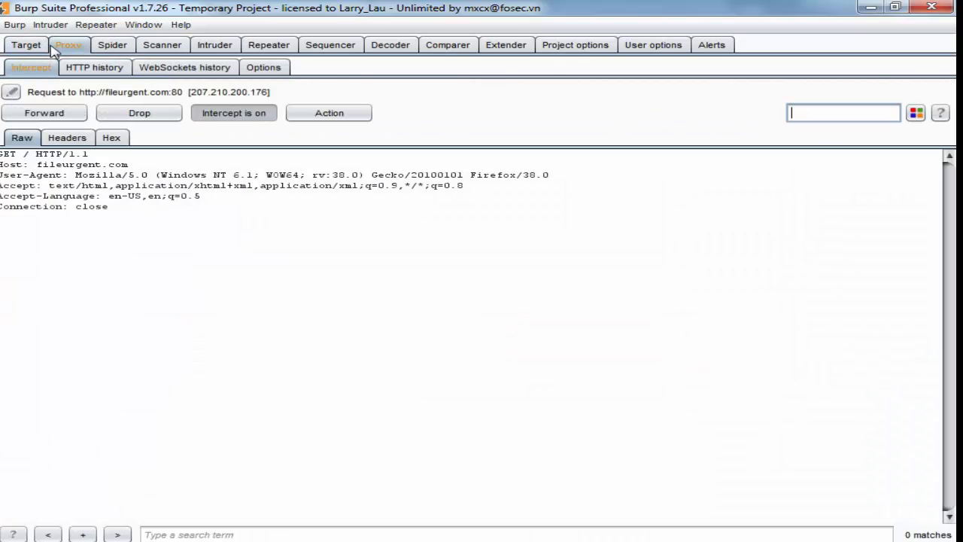
left_click(242, 118)
left_click(26, 44)
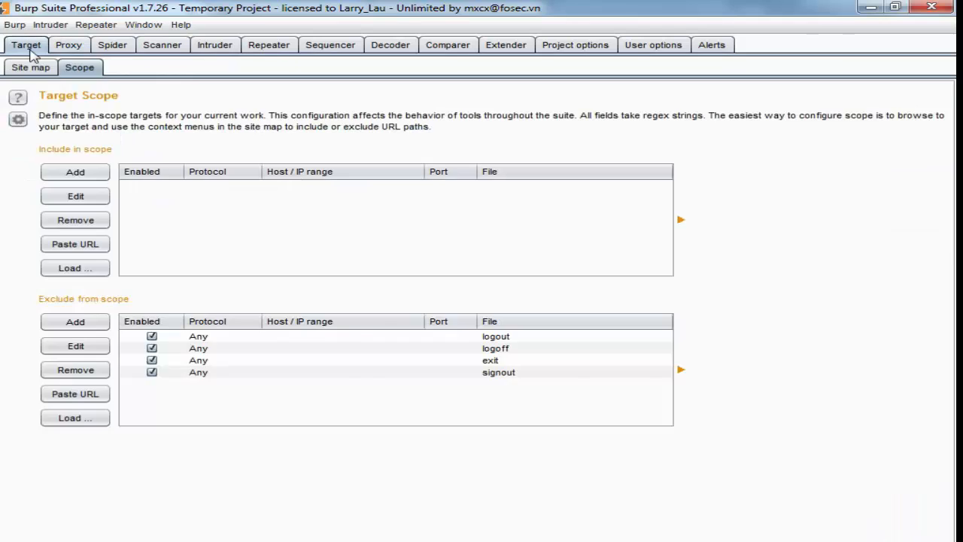
left_click(27, 67)
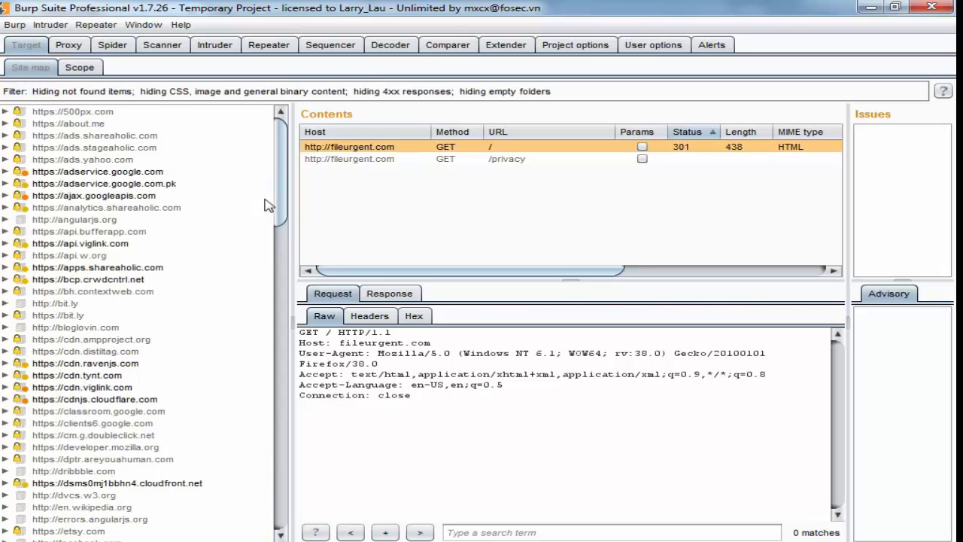
mouse_move(269, 206)
left_mouse_down()
mouse_move(260, 497)
mouse_move(247, 445)
mouse_move(272, 192)
left_mouse_up()
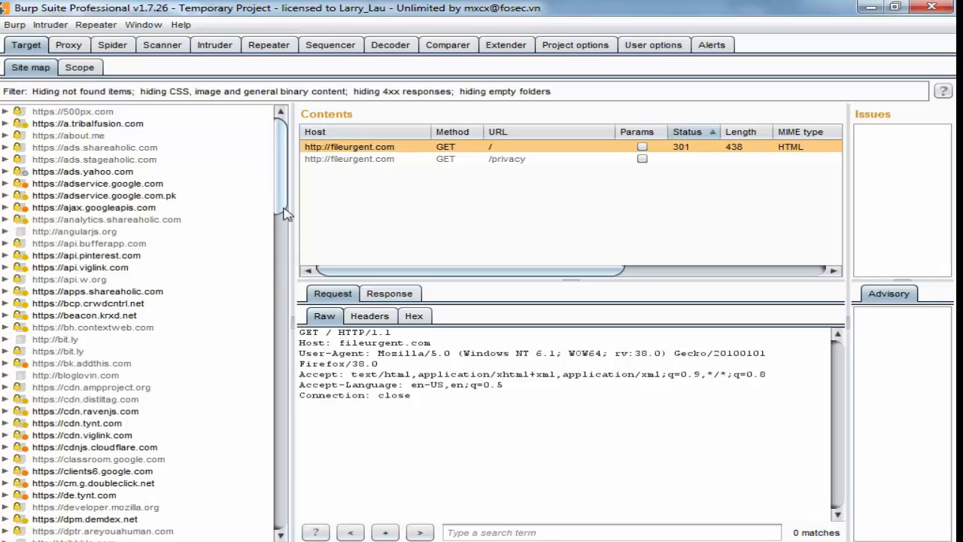
left_click_drag(280, 202, 280, 272)
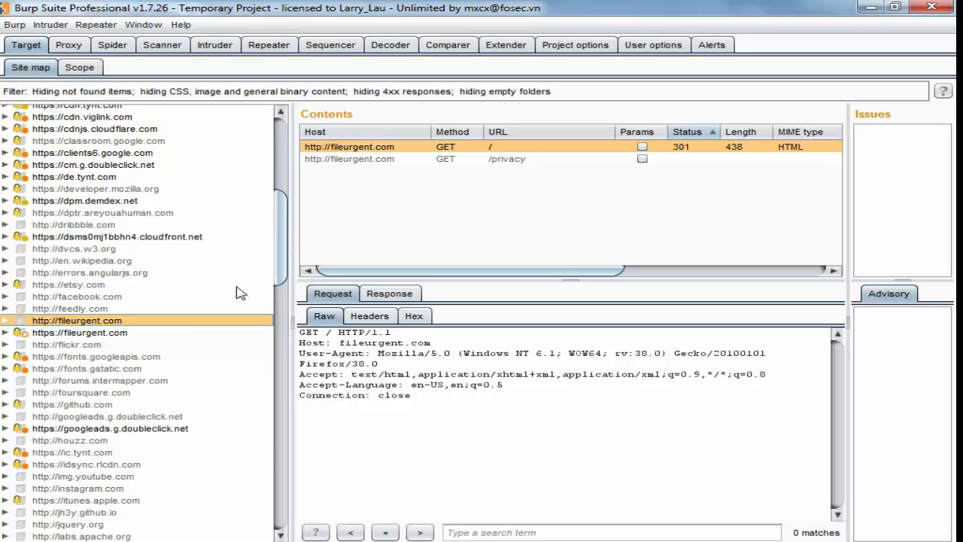
right_click(66, 320)
left_click(109, 340)
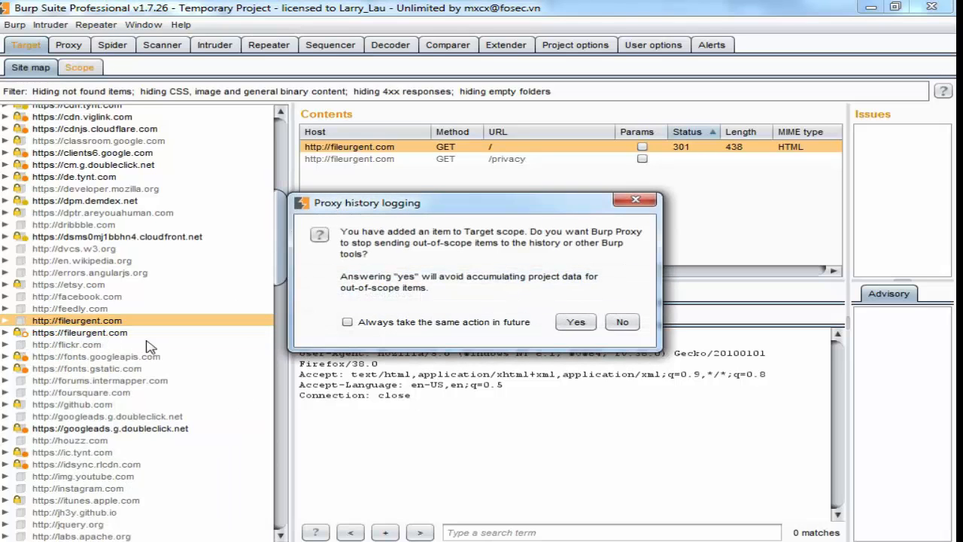
left_click(574, 323)
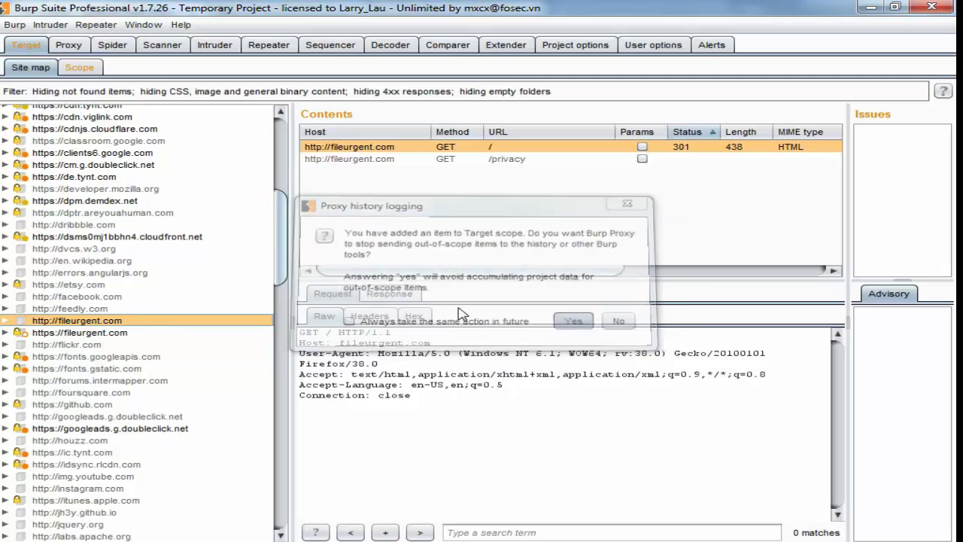
left_click(98, 69)
left_click(296, 187)
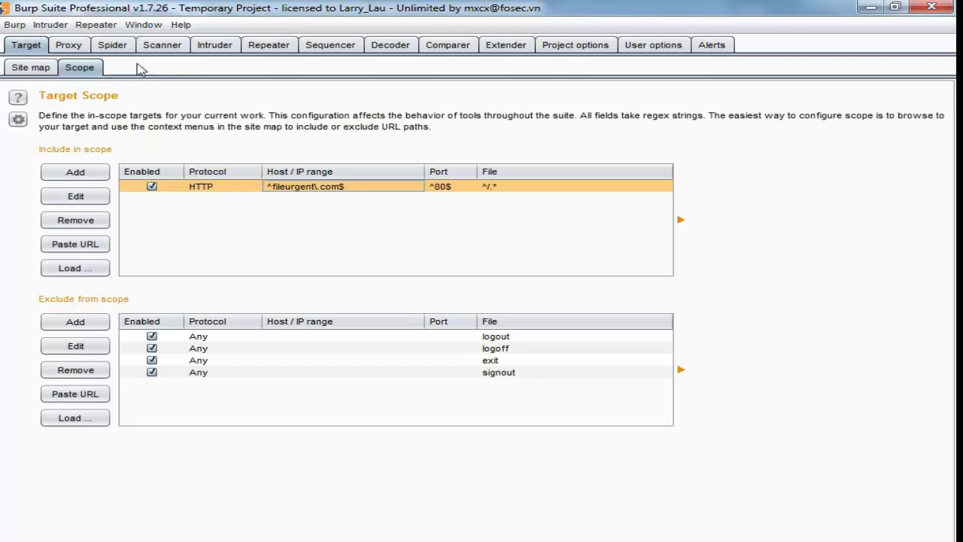
Step: Review the Spider's scope, crawler, passive spidering and form submission settings
left_click(116, 46)
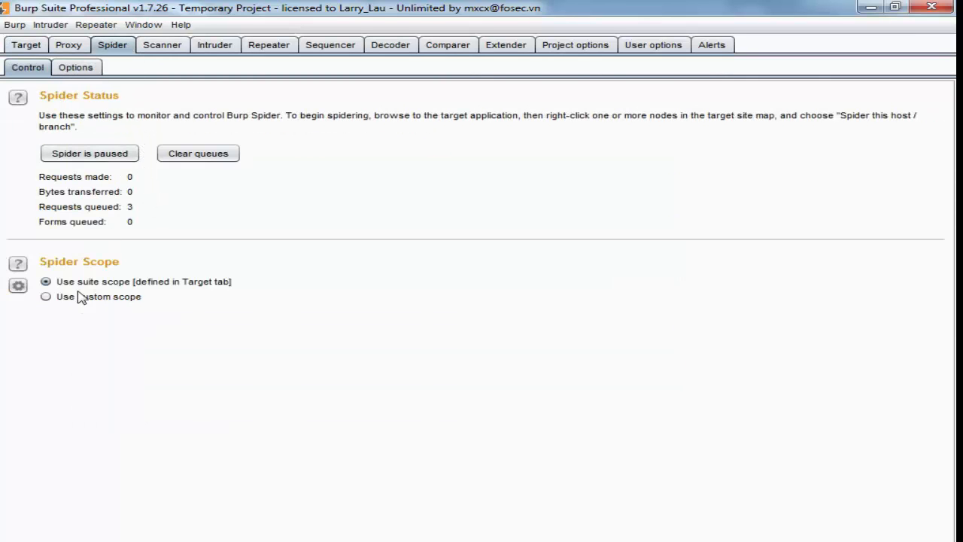
left_click(75, 68)
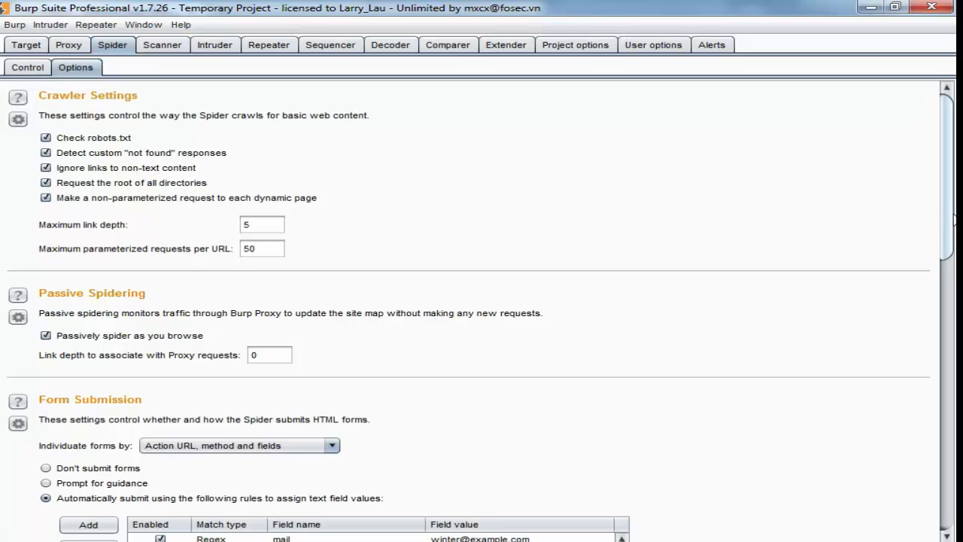
left_click_drag(947, 214, 943, 269)
scroll(944, 269, "down", 3)
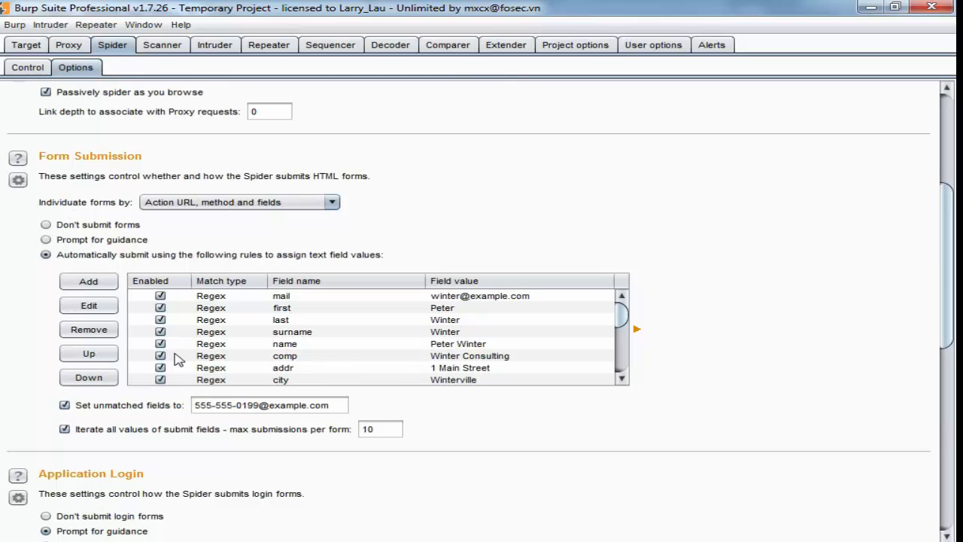
left_click_drag(624, 318, 516, 309)
left_click_drag(941, 312, 768, 338)
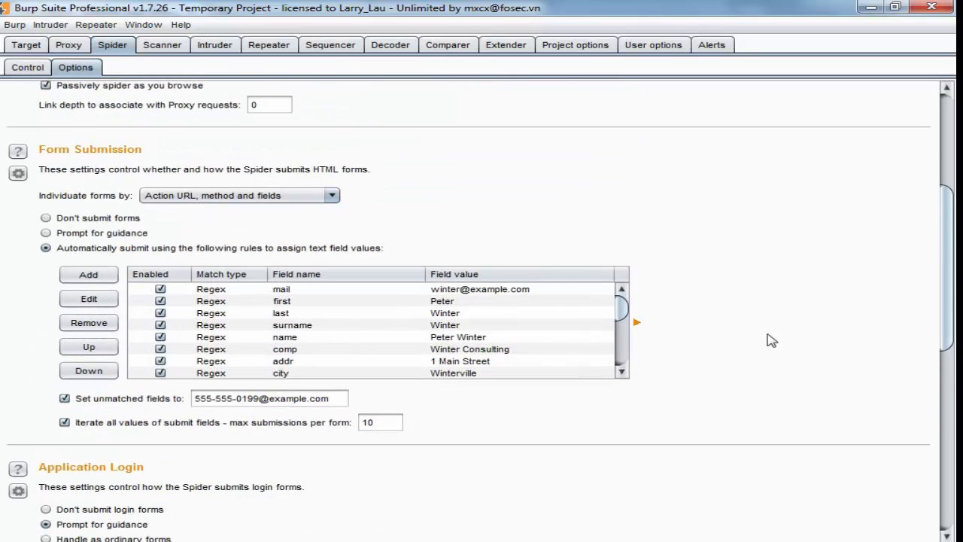
Step: Set the Spider to submit forms automatically using the listed rules and to submit application login credentials automatically
left_click(63, 220)
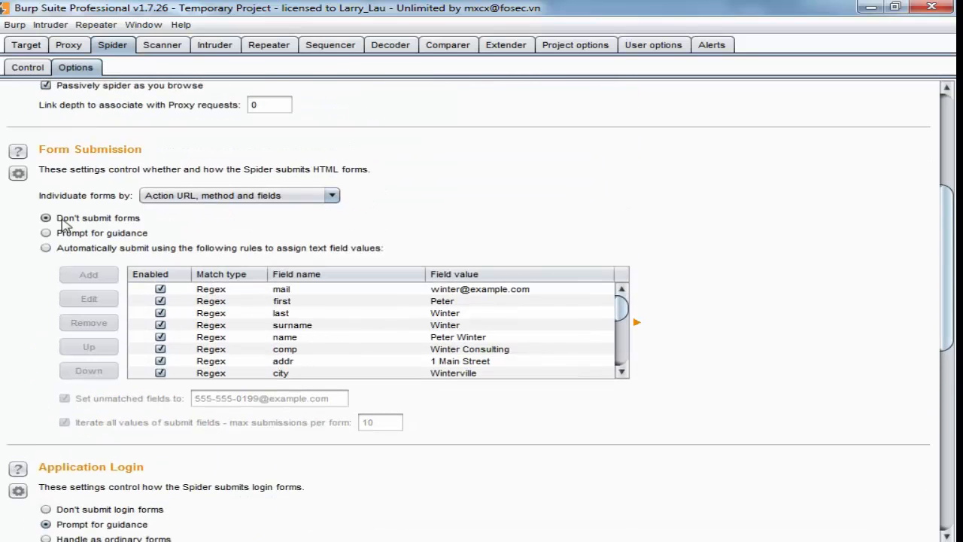
left_click(47, 248)
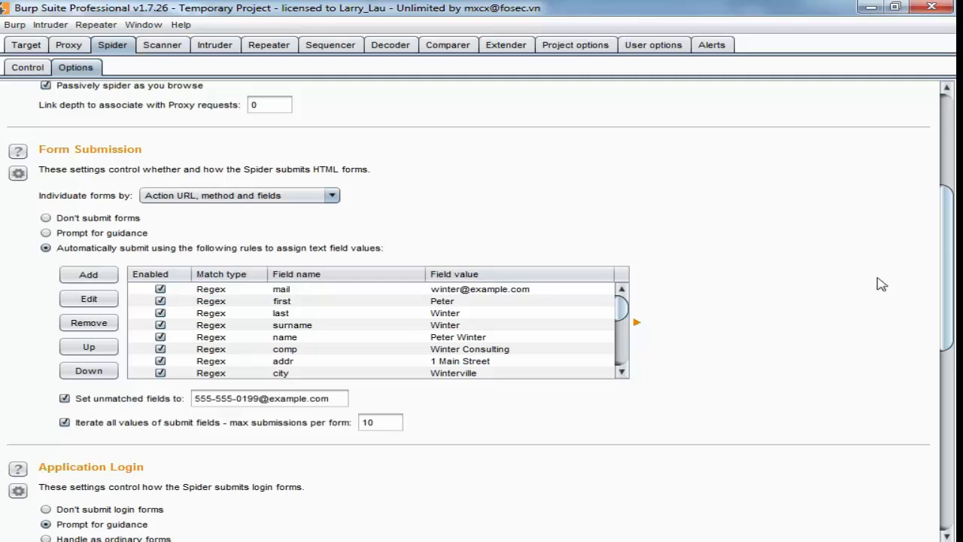
left_click_drag(948, 245, 948, 278)
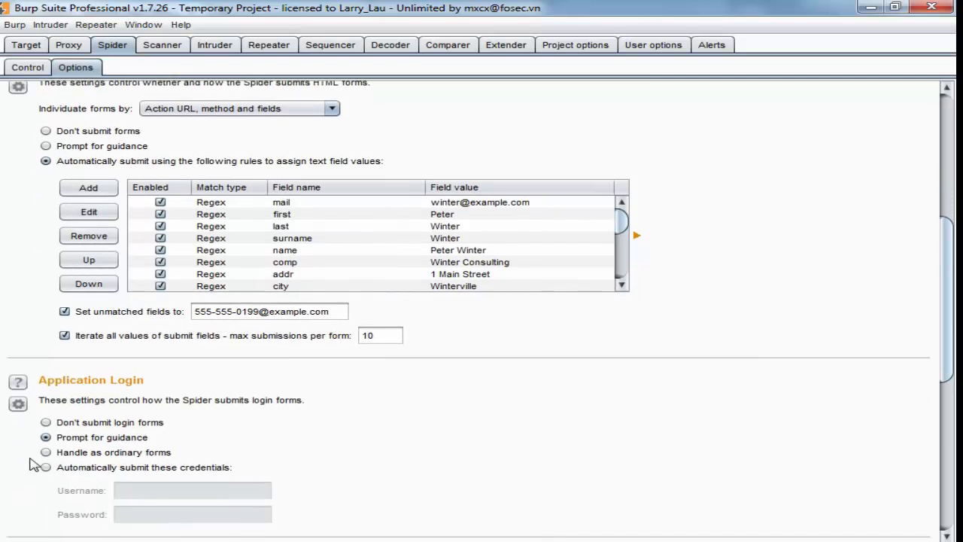
left_click(46, 423)
left_click(46, 467)
Step: Start the Spider with the suite scope
left_click_drag(947, 288, 885, 120)
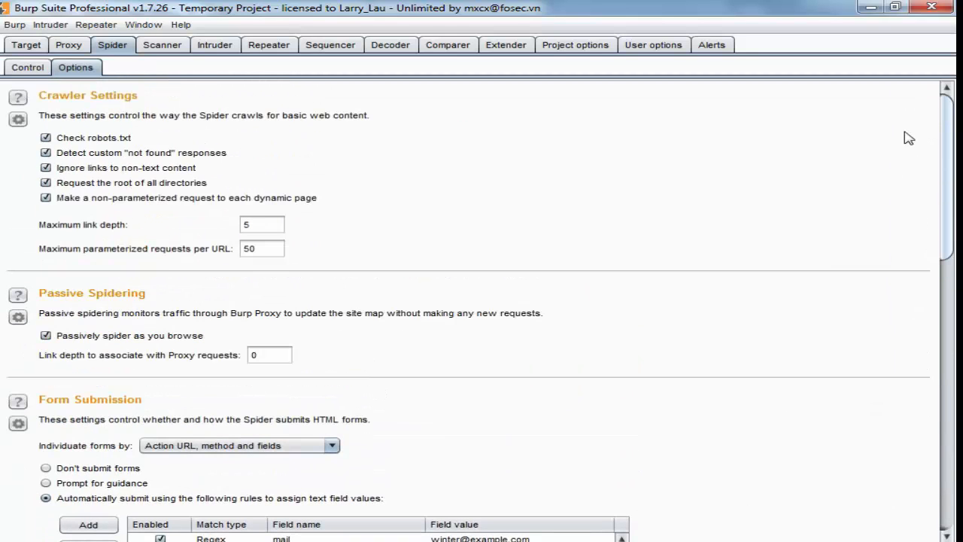
left_click(33, 68)
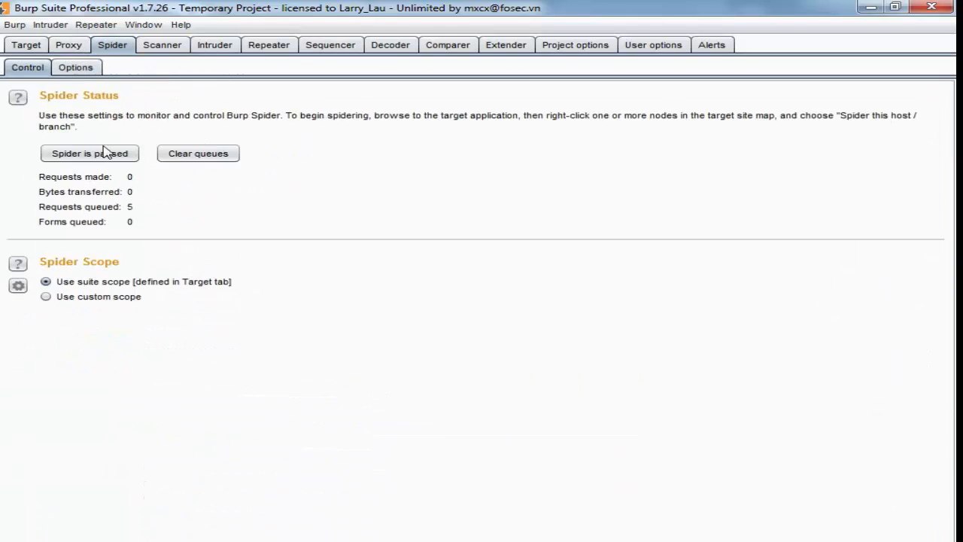
left_click(104, 156)
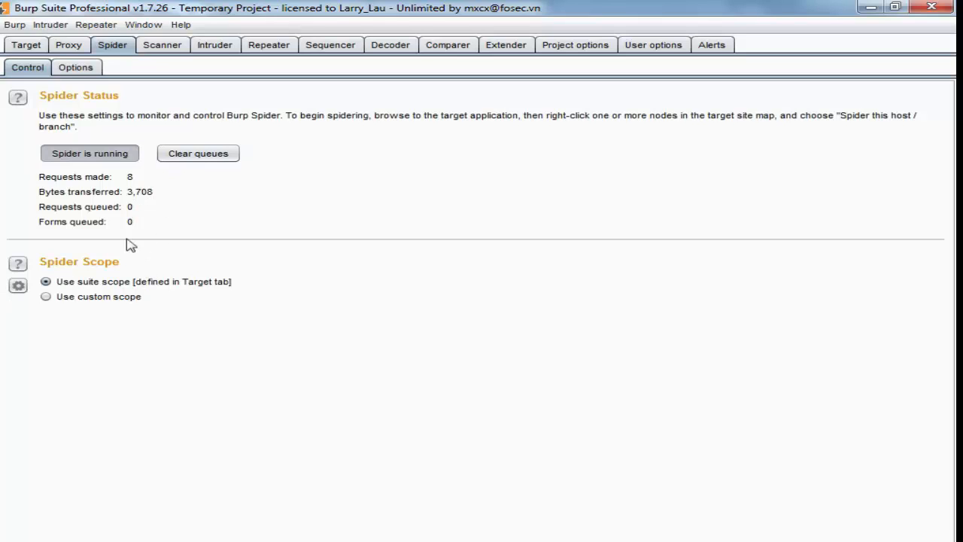
Step: Examine the target site map for hosts and pages discovered by the crawl
left_click(26, 47)
left_click(30, 67)
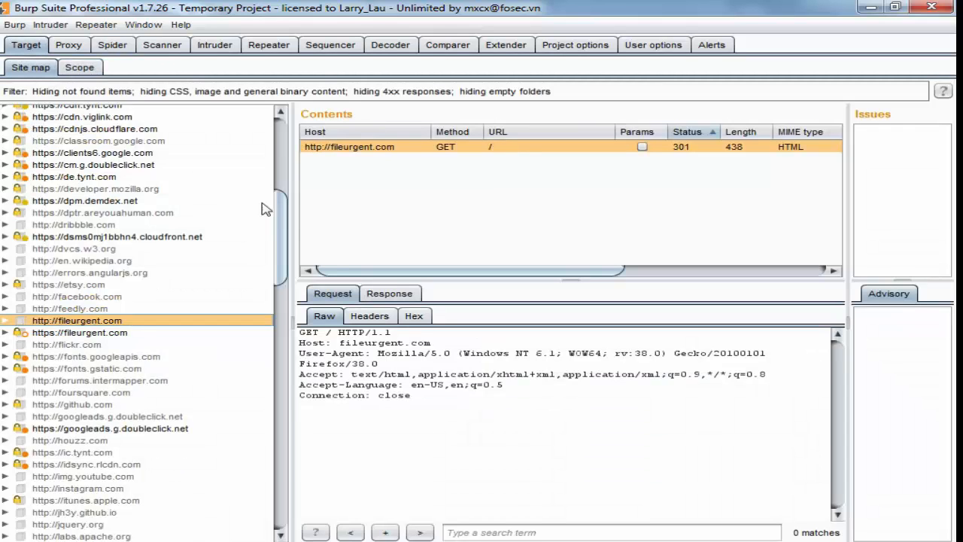
left_click_drag(282, 203, 226, 508)
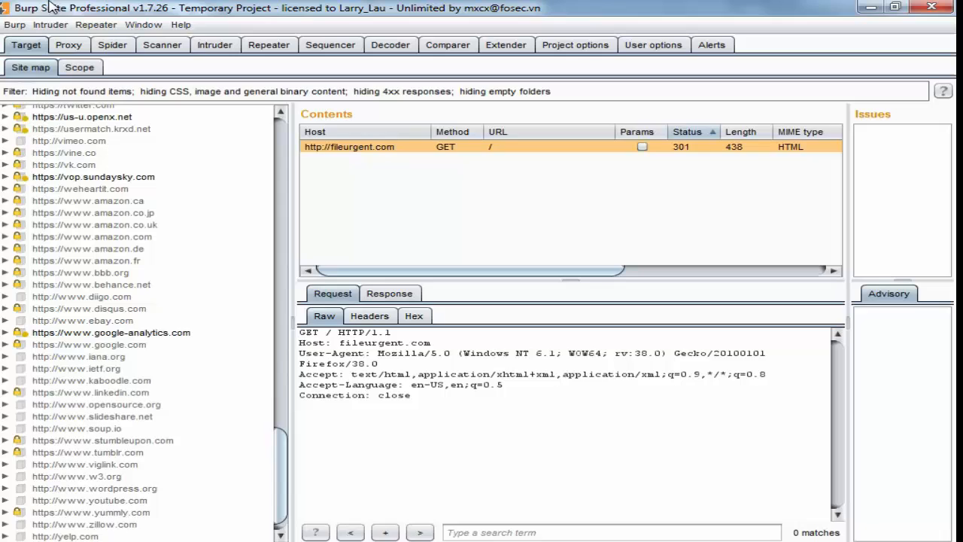
Step: Return to the Spider's status controls and pause the crawl
left_click(112, 45)
left_click(69, 45)
left_click(113, 45)
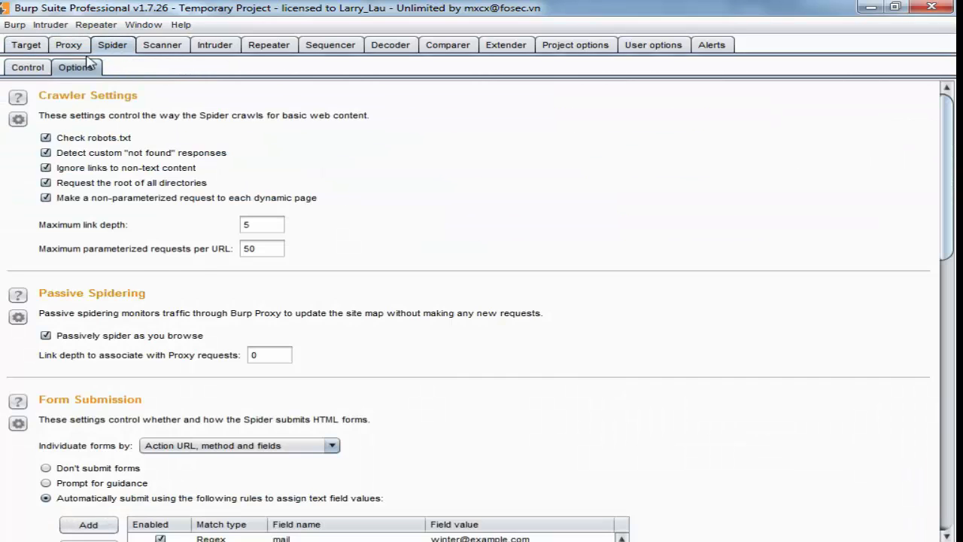
left_click(42, 68)
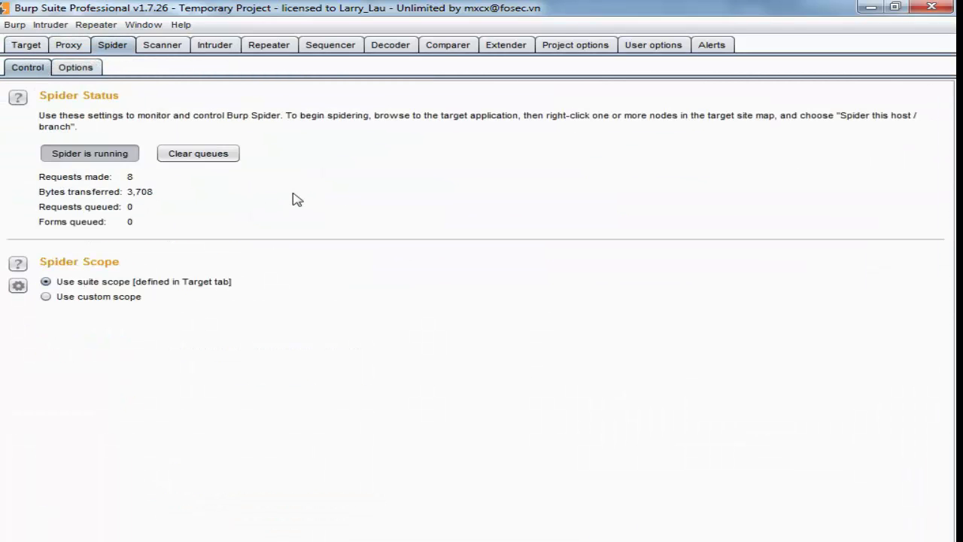
left_click(81, 155)
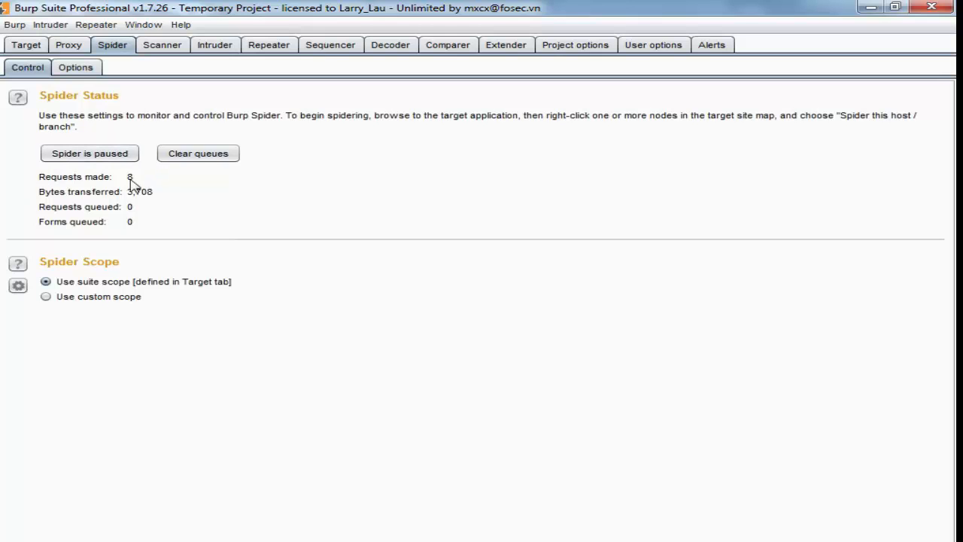
Step: Examine the Scanner's issue activity list alongside the Spider status and the target site map
left_click(170, 49)
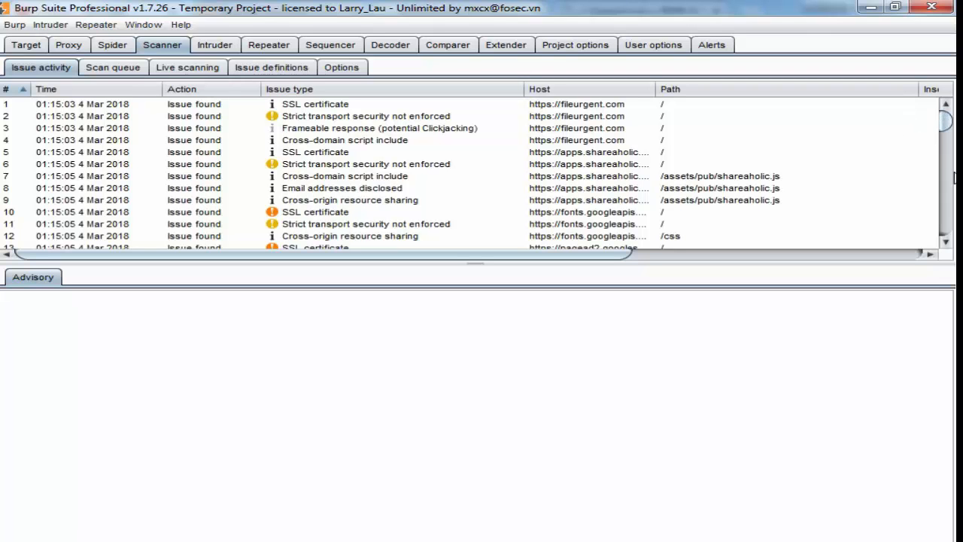
mouse_move(943, 124)
left_mouse_down()
mouse_move(942, 199)
mouse_move(931, 118)
left_mouse_up()
left_click(109, 46)
left_click(151, 47)
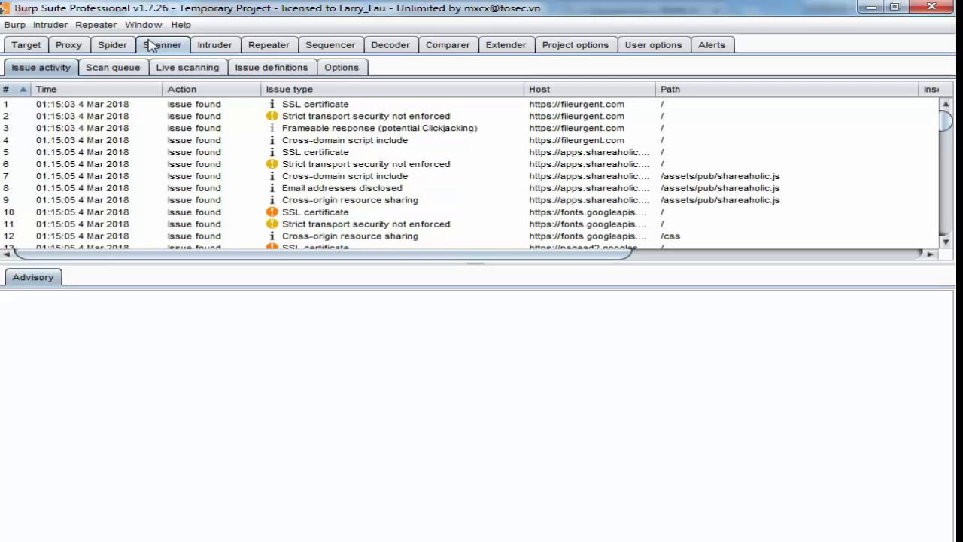
left_click(112, 45)
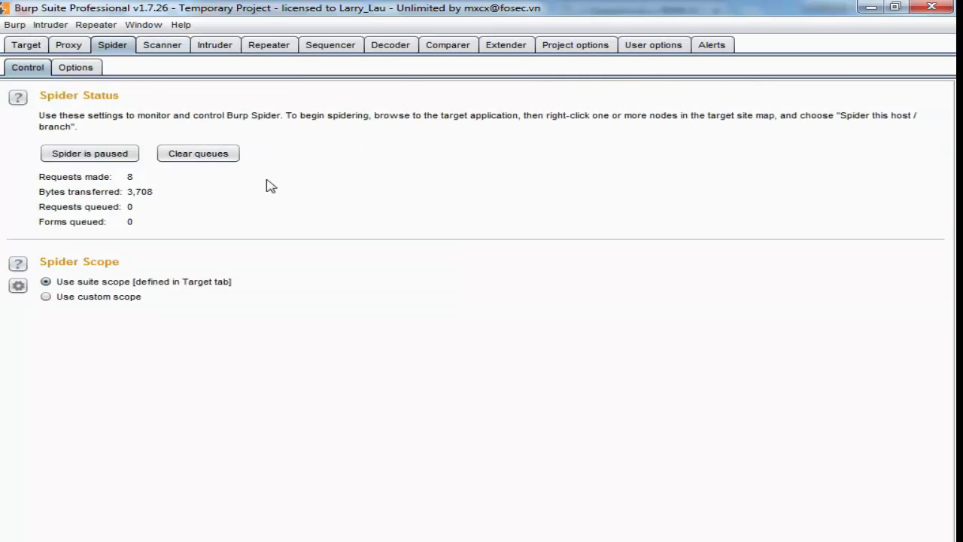
left_click(90, 67)
left_click(26, 45)
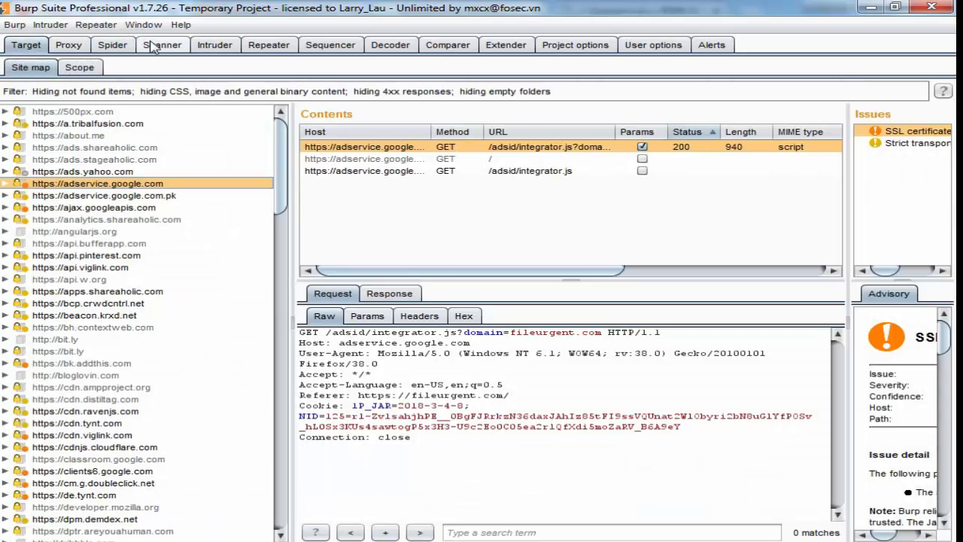
left_click(144, 47)
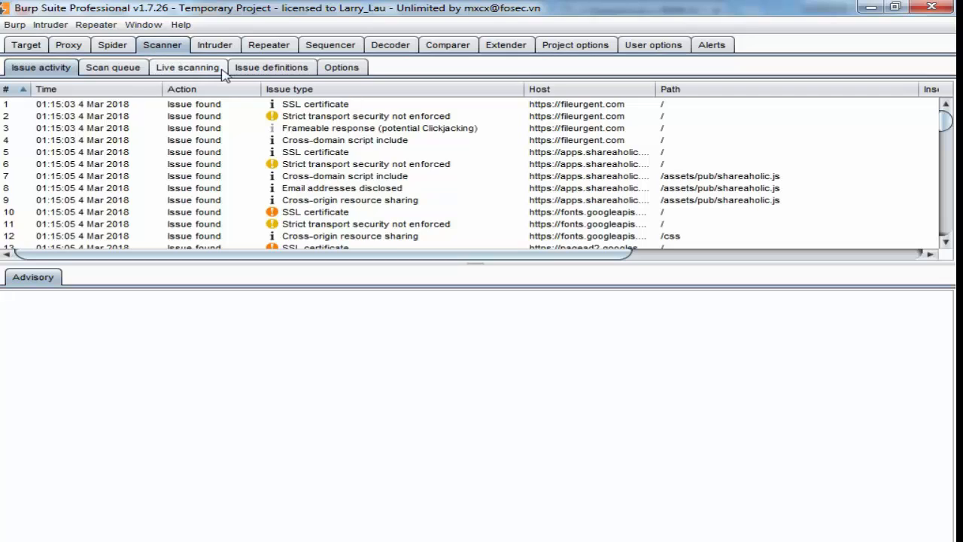